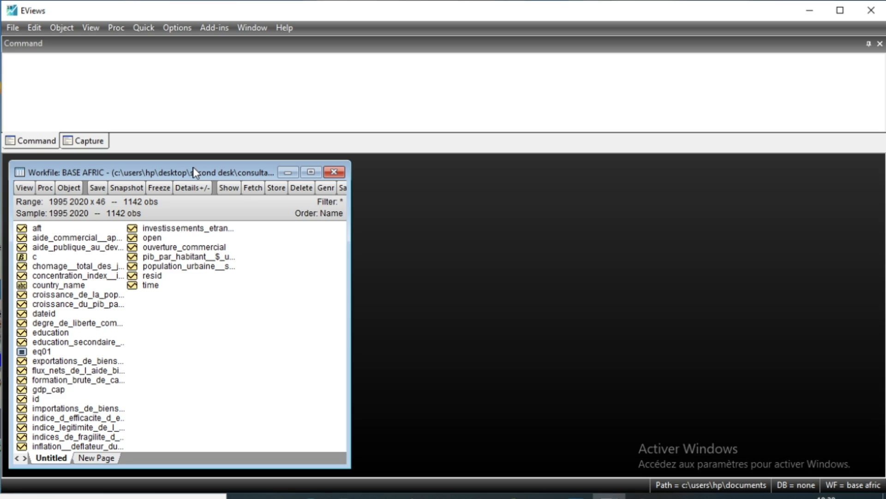
# Start a new equation estimation and enter gdp_cap as the dependent variable in the specification.
pyautogui.click(149, 28)
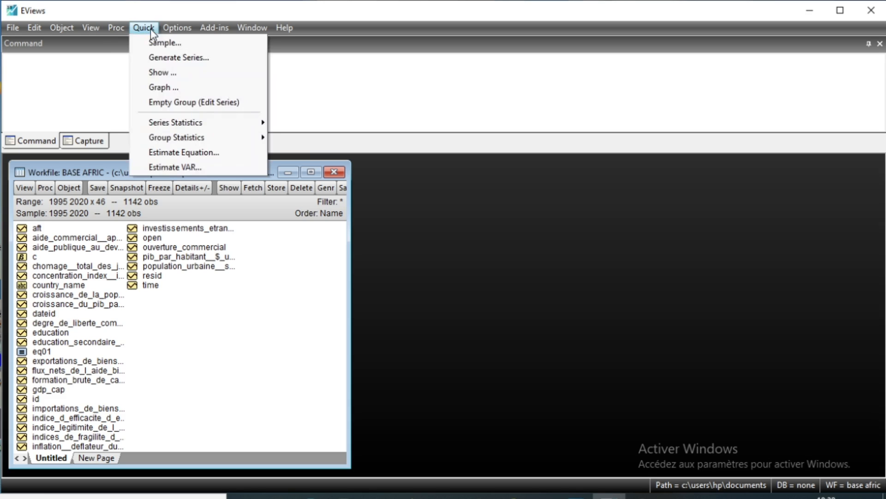
pyautogui.click(202, 155)
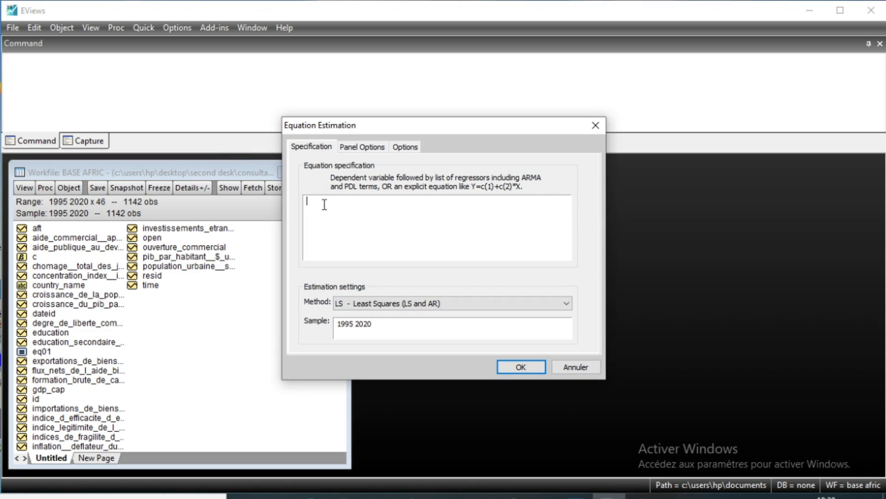
pyautogui.write('Gdp')
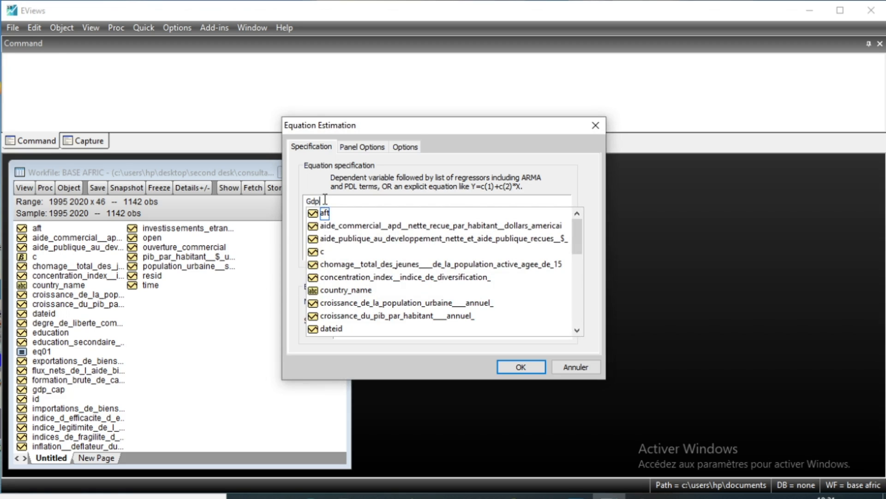
pyautogui.press('BackSpace')
pyautogui.press('BackSpace')
pyautogui.press('BackSpace')
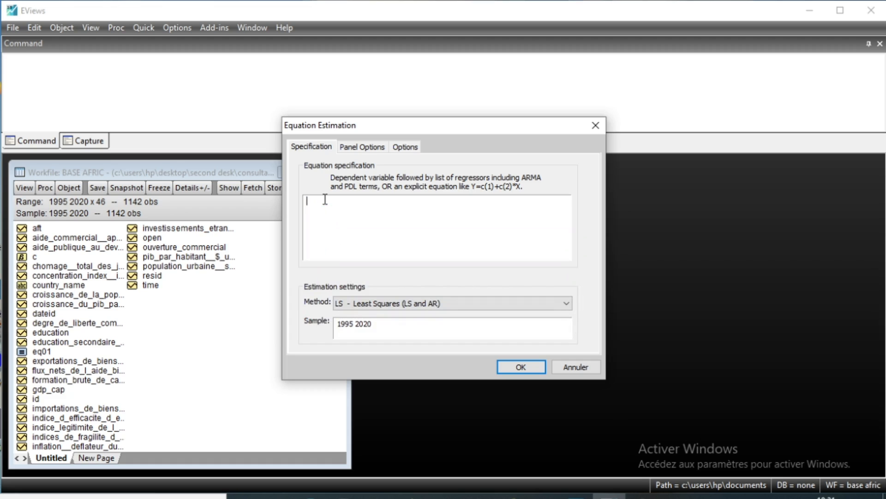
pyautogui.write('gd')
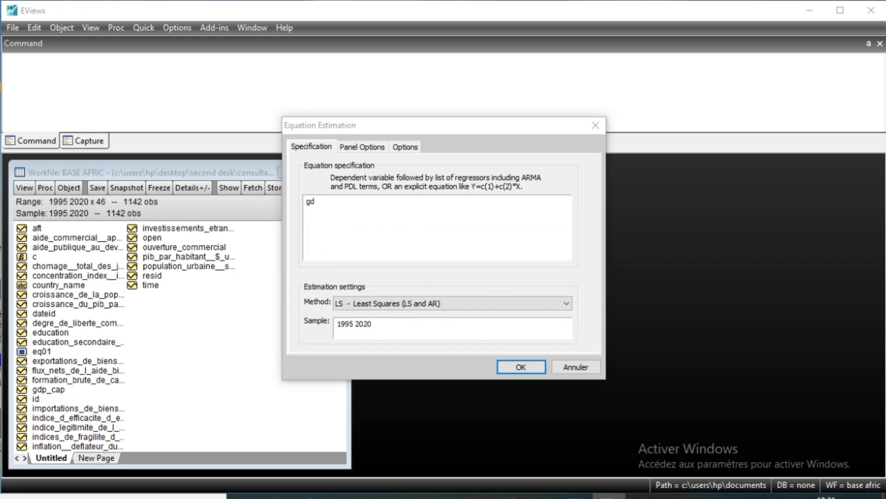
pyautogui.write('p')
pyautogui.press('Return')
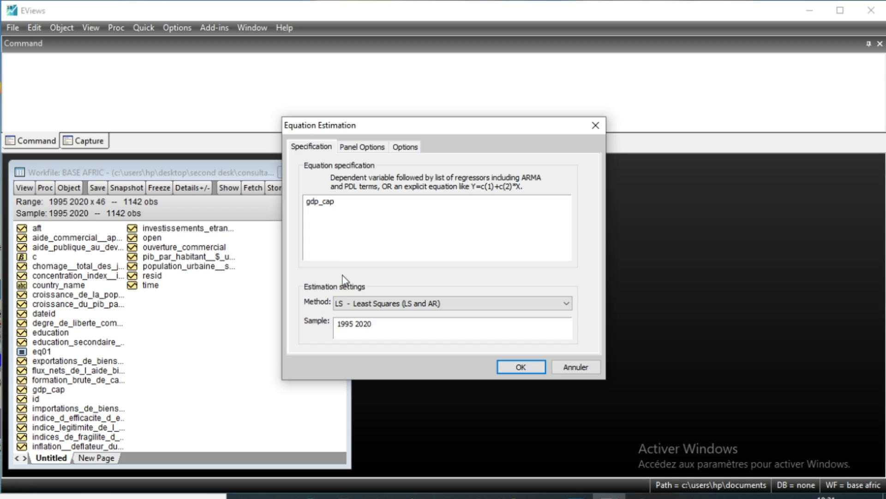
# Add open, education and aft as regressors after gdp_cap in the equation specification.
pyautogui.write('op')
pyautogui.press('Return')
pyautogui.write('edu')
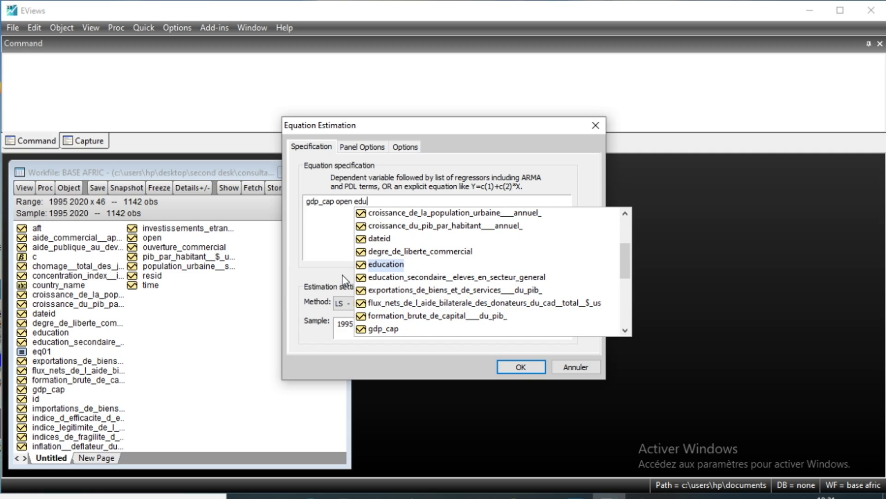
pyautogui.press('Return')
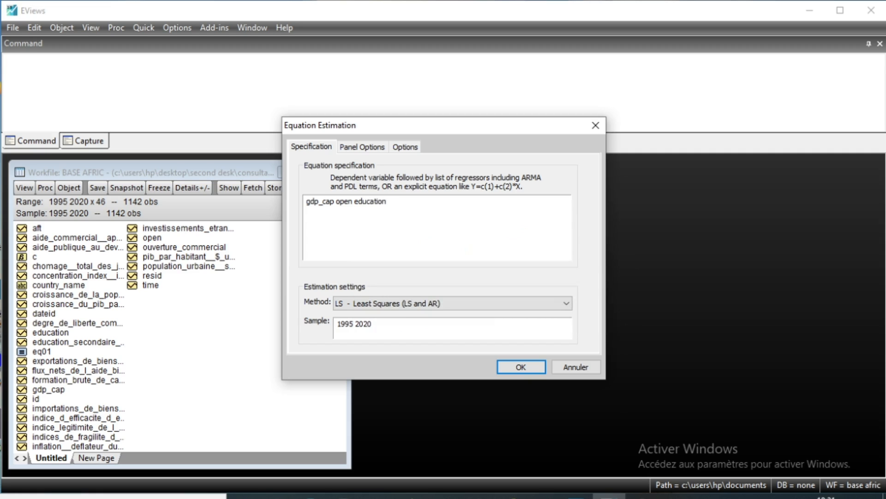
pyautogui.write('af')
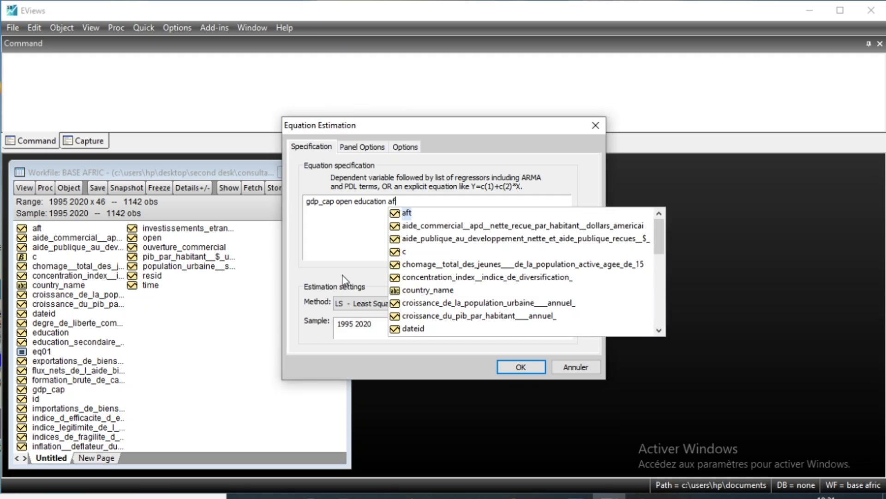
pyautogui.press('Return')
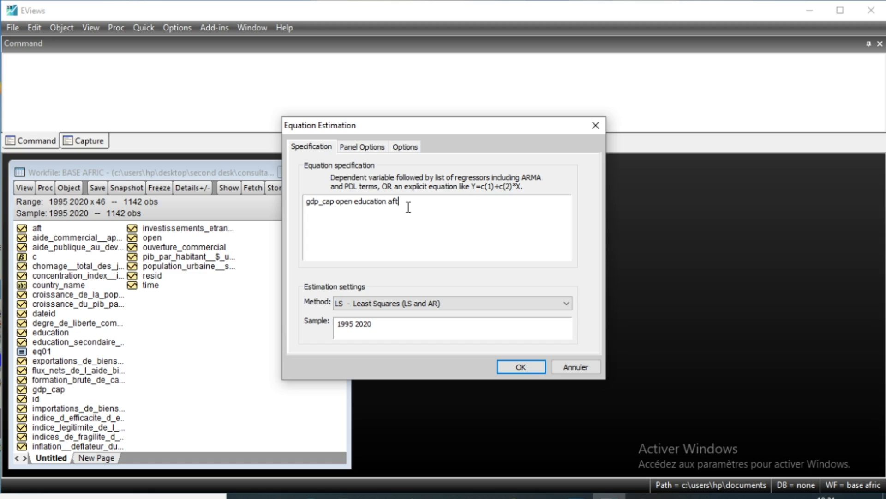
pyautogui.moveTo(399, 202); pyautogui.dragTo(336, 204)
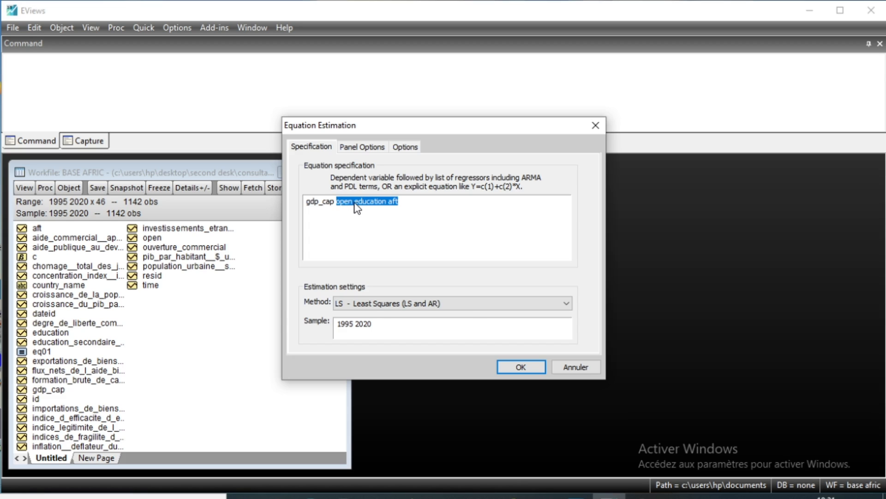
pyautogui.rightClick(356, 204)
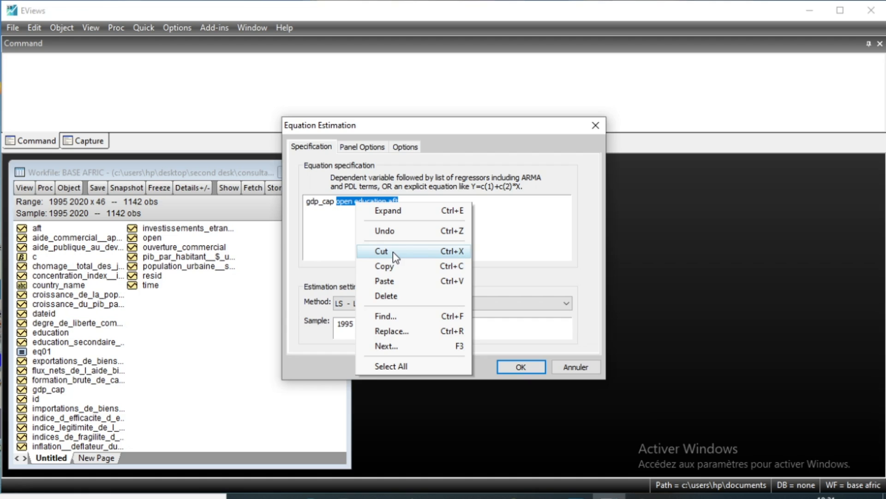
pyautogui.click(536, 236)
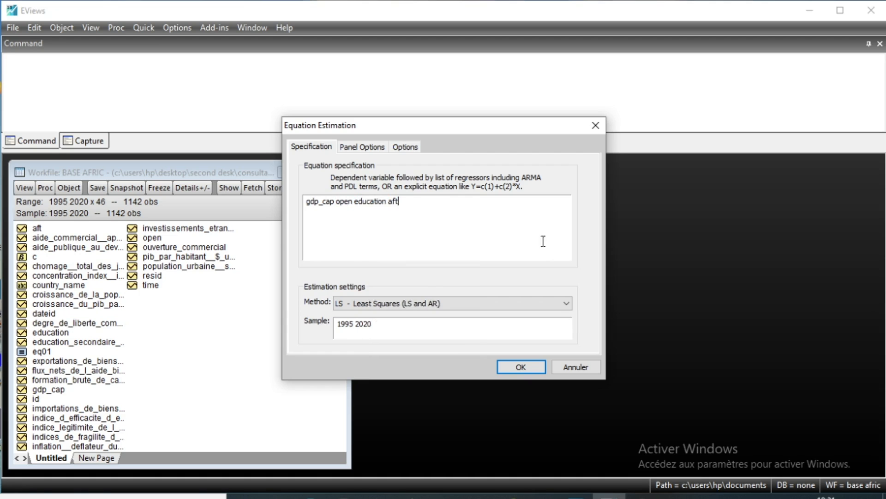
# Set the estimation method to GMM/DPD - Generalized Method of Moments / Dynamic Panel Data.
pyautogui.click(566, 305)
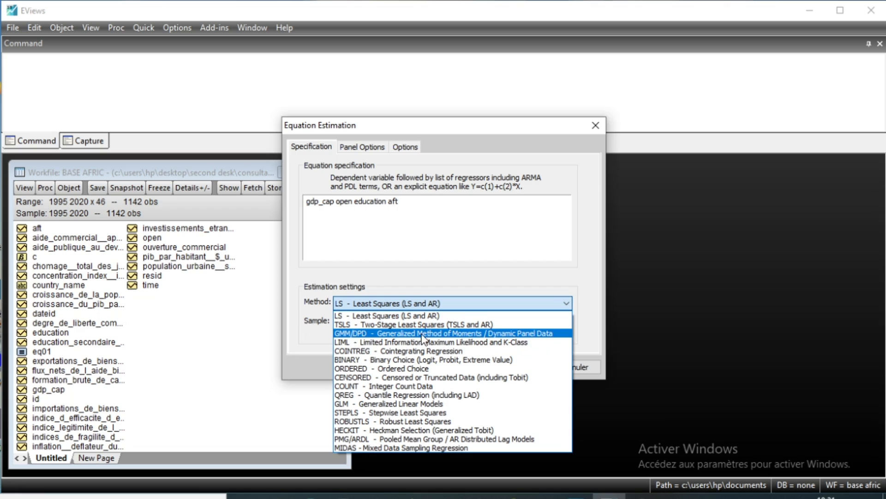
pyautogui.click(527, 334)
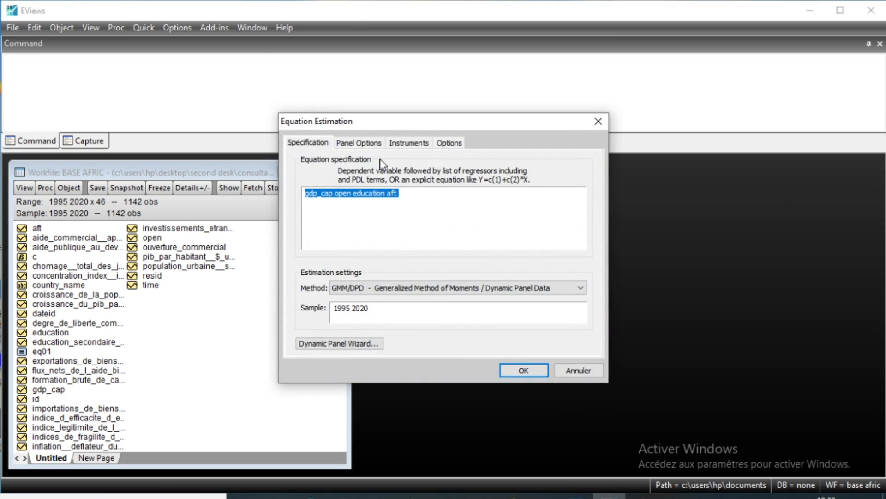
pyautogui.click(419, 142)
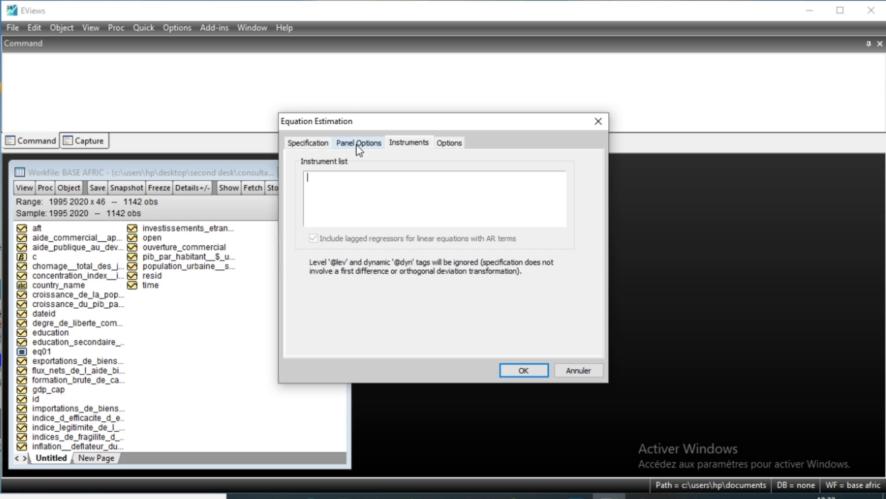
pyautogui.click(309, 144)
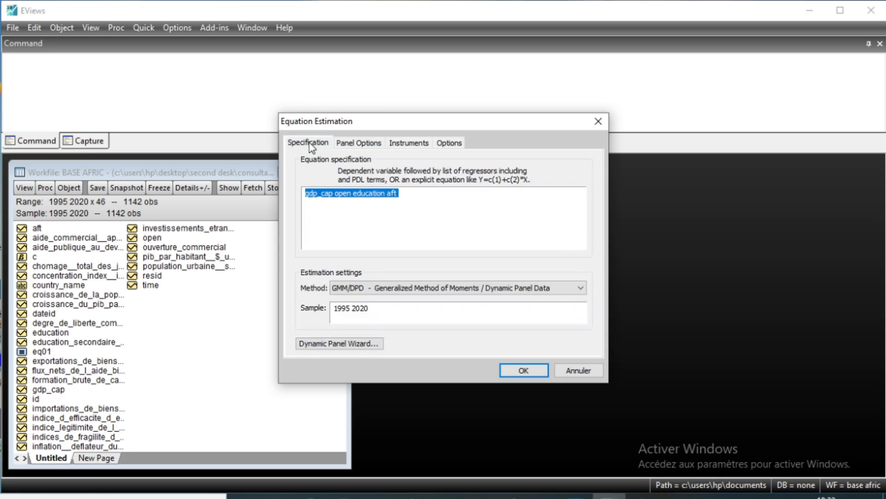
# Copy the regressors open education aft from the equation specification into the instrument list.
pyautogui.click(400, 193)
pyautogui.moveTo(400, 193); pyautogui.dragTo(340, 196)
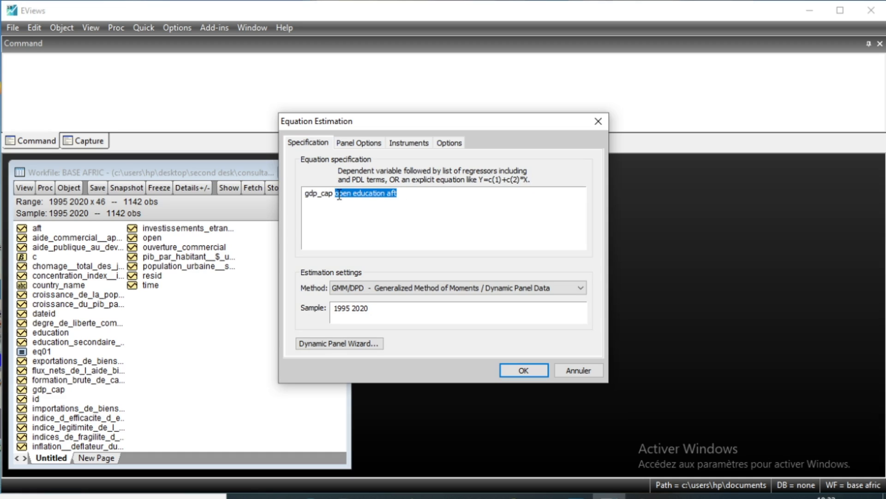
pyautogui.rightClick(368, 199)
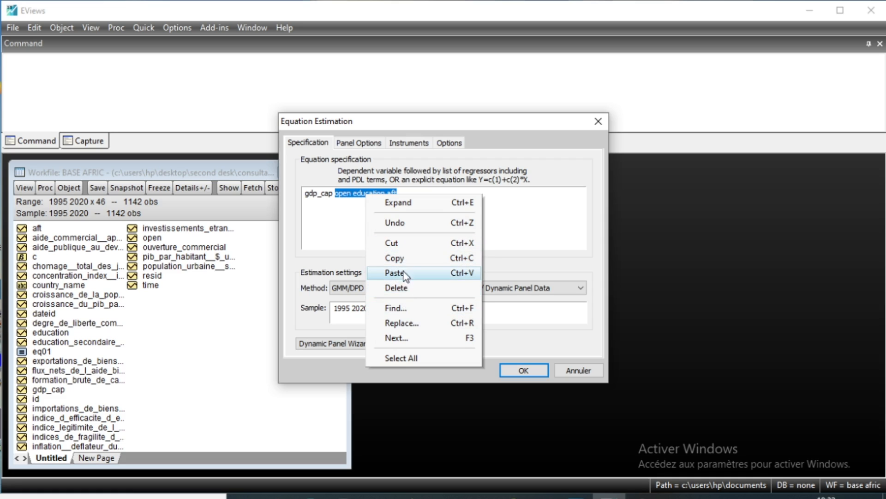
pyautogui.click(406, 258)
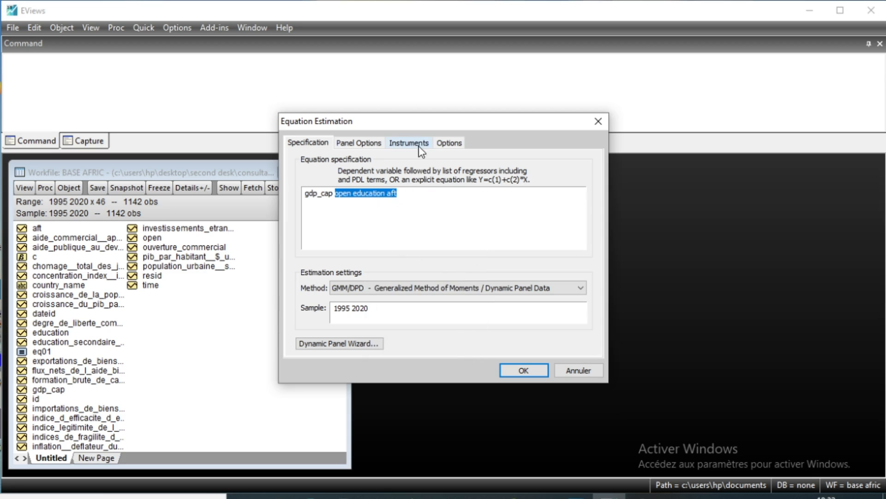
pyautogui.click(415, 147)
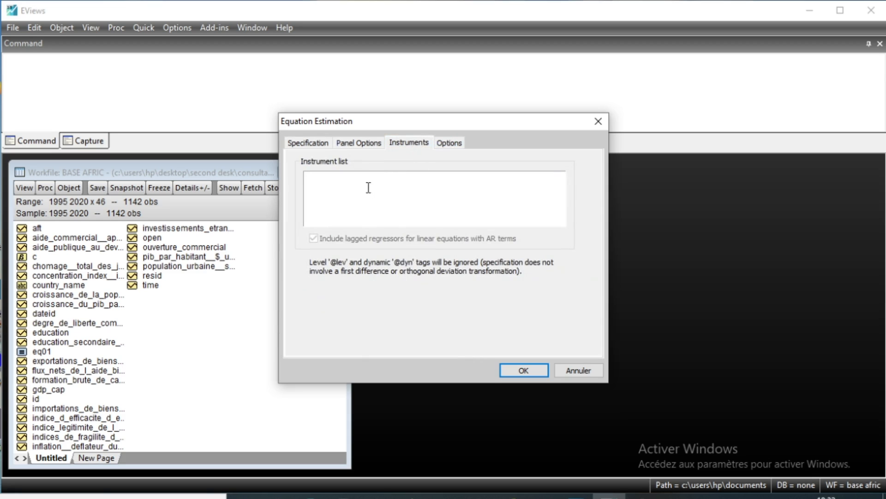
pyautogui.hotkey('ctrl', 'v')
# Lag the instruments by one period as open(-1) education(-1) aft(-1) and run the estimation.
pyautogui.click(322, 177)
pyautogui.write('(-1)')
pyautogui.click(370, 177)
pyautogui.write('(-1)')
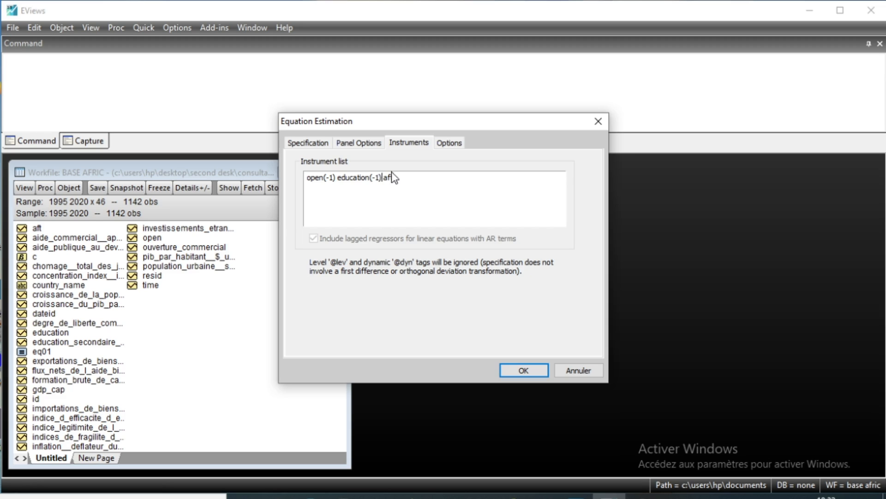
pyautogui.press('End')
pyautogui.write('(-1)')
pyautogui.click(523, 371)
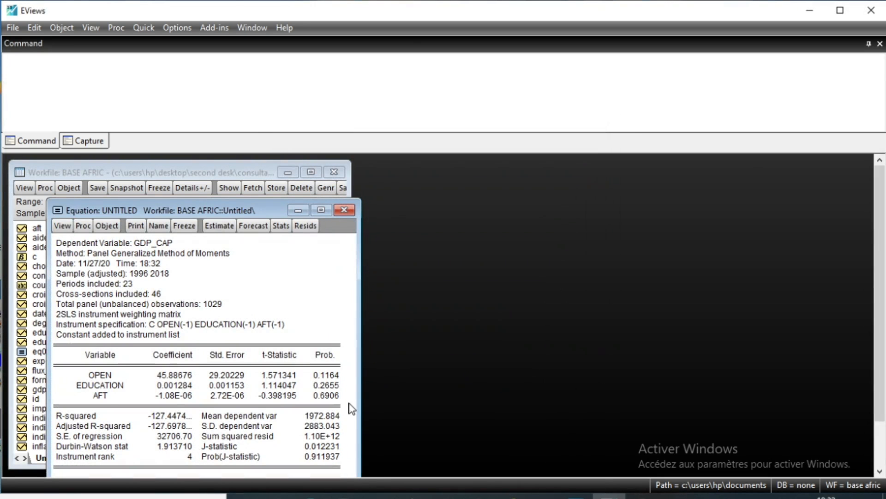
# Review the cross-section effects choices in the equation's panel options and re-run the estimation with the same settings.
pyautogui.moveTo(358, 401); pyautogui.dragTo(417, 402)
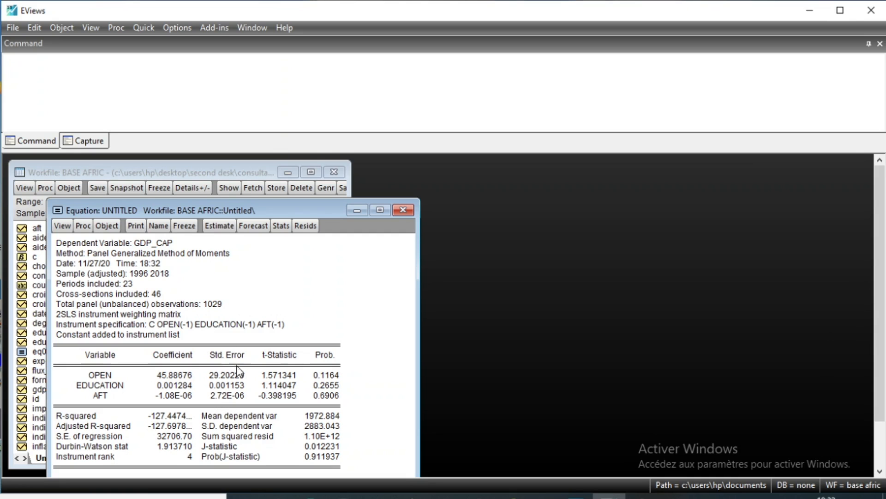
pyautogui.moveTo(199, 217); pyautogui.dragTo(306, 185)
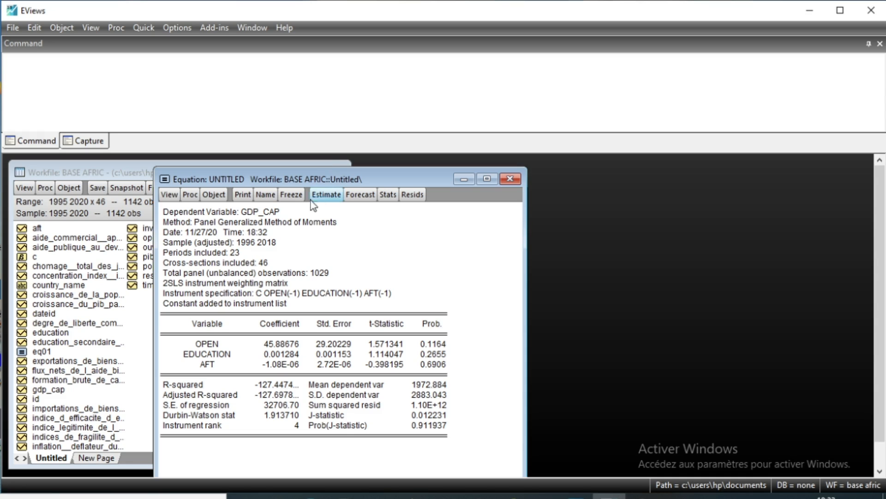
pyautogui.click(326, 195)
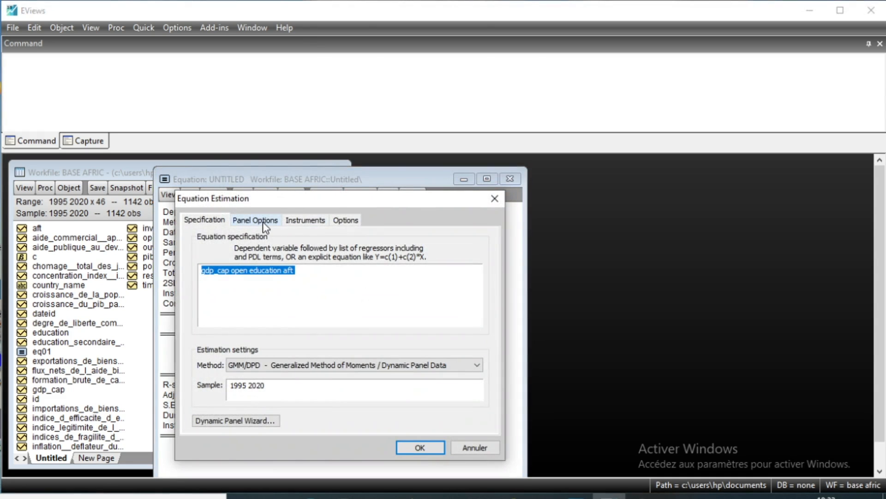
pyautogui.click(249, 221)
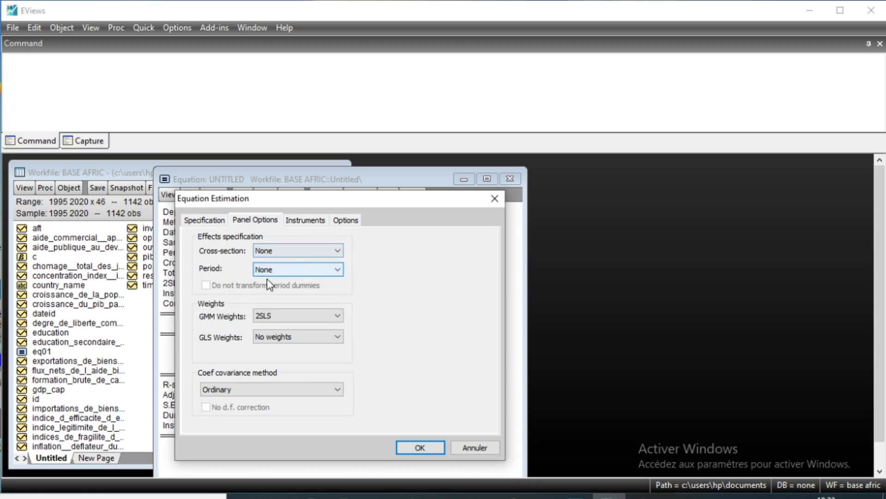
pyautogui.click(337, 251)
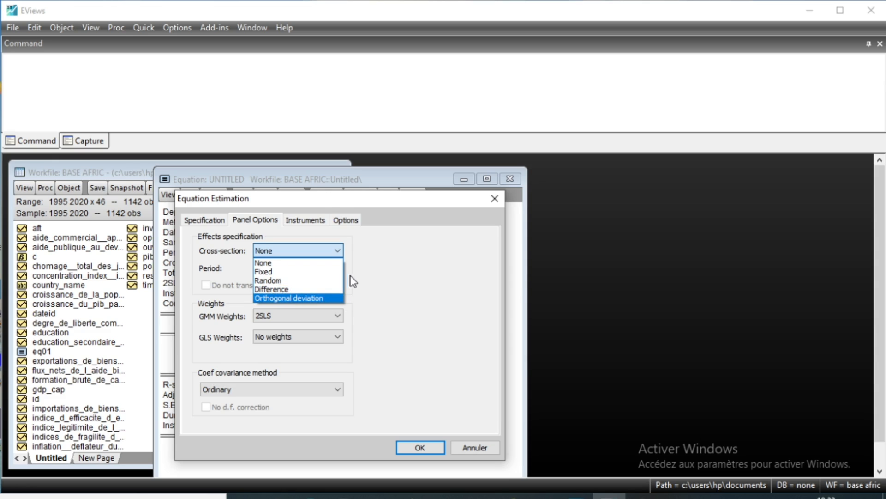
pyautogui.click(502, 206)
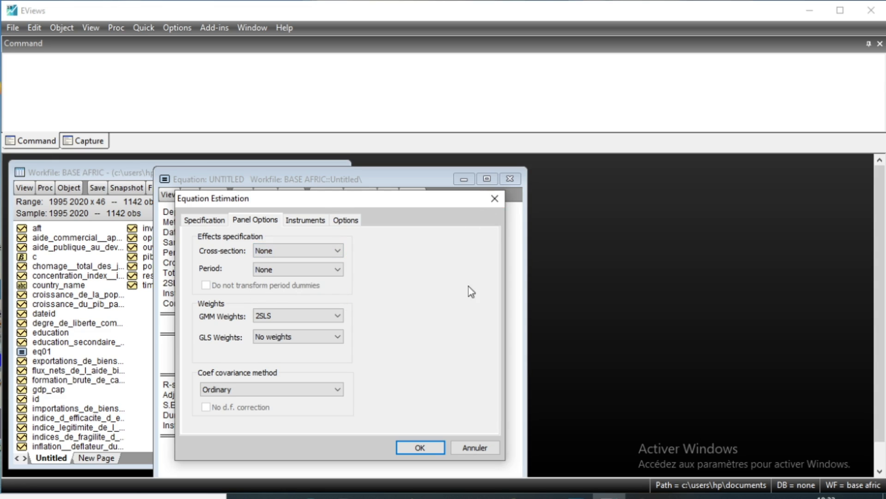
pyautogui.click(420, 447)
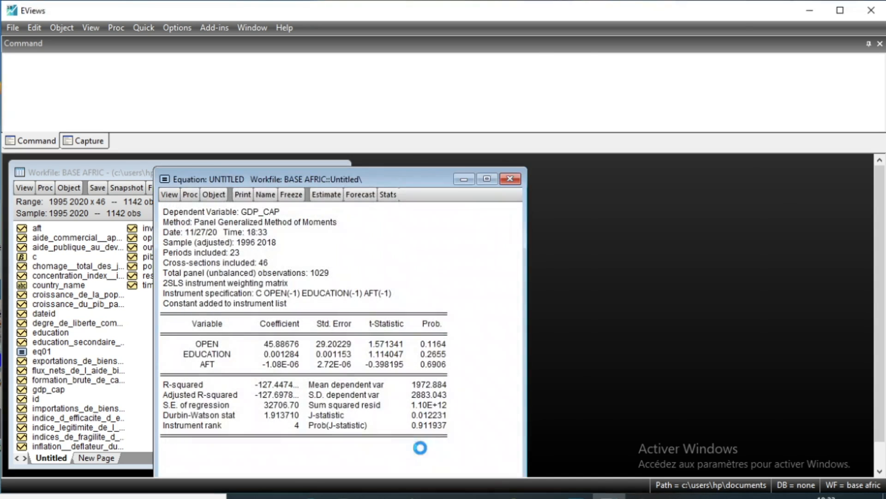
pyautogui.moveTo(318, 180)
pyautogui.mouseDown()
pyautogui.moveTo(320, 157)
pyautogui.moveTo(321, 169)
pyautogui.mouseUp()
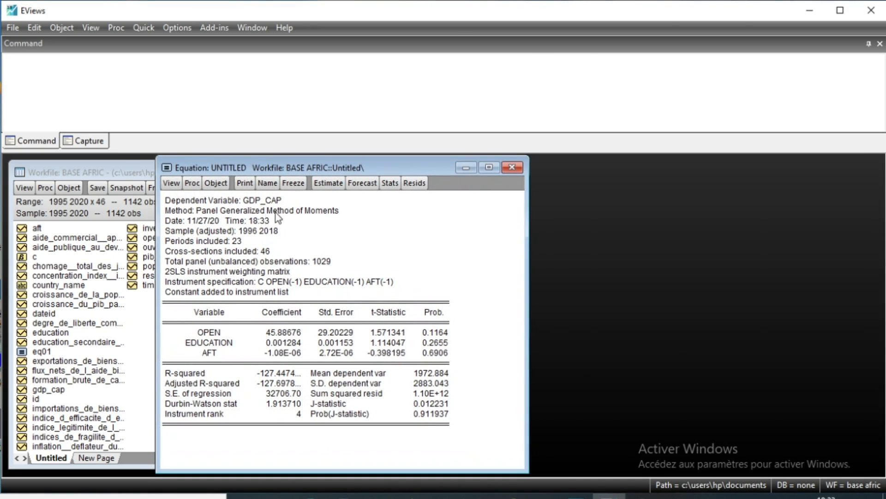
# Start the Dynamic Panel Wizard from the equation's estimation settings and specify gdp_cap as dependent variable with 1 lag as regressor.
pyautogui.click(328, 183)
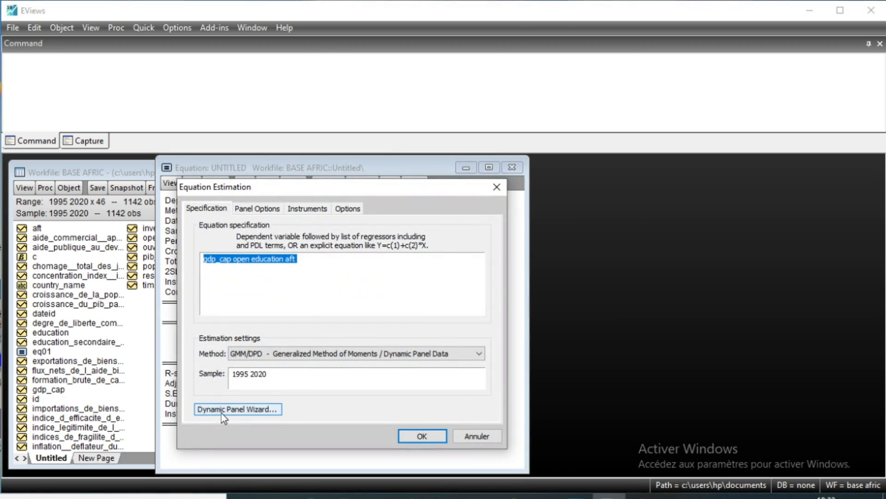
pyautogui.click(249, 411)
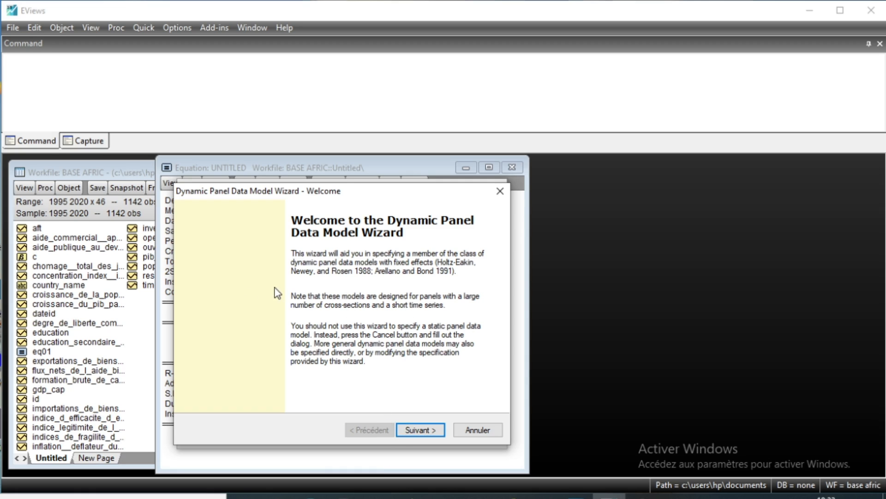
pyautogui.click(419, 431)
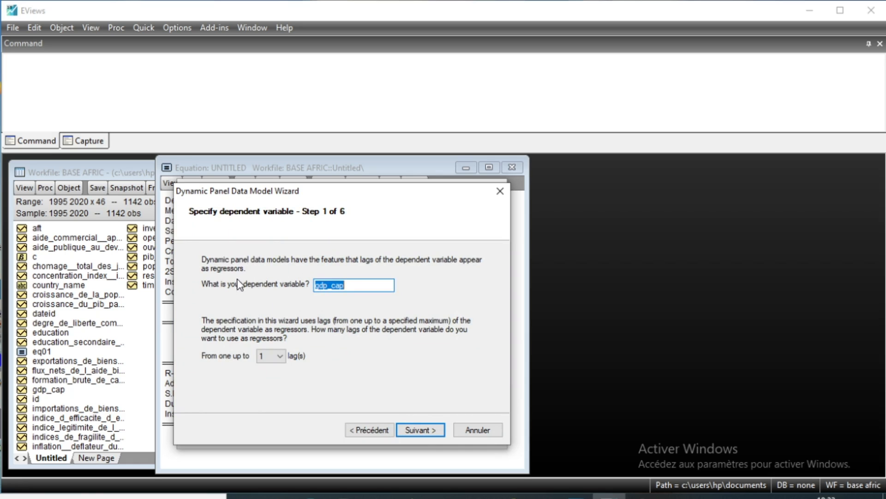
pyautogui.click(281, 357)
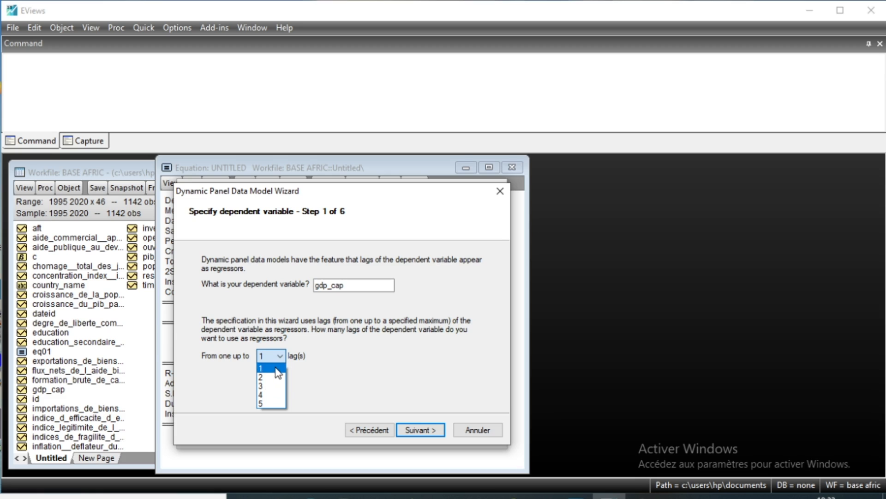
pyautogui.click(277, 369)
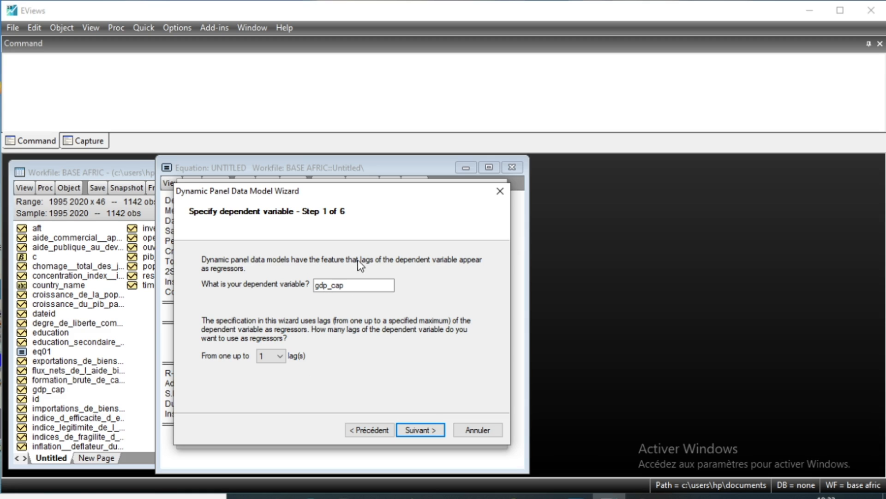
pyautogui.click(423, 431)
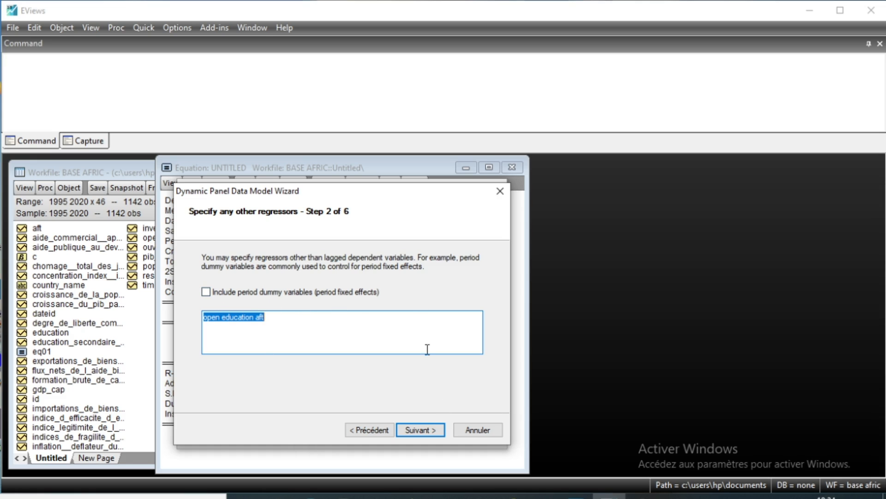
pyautogui.click(428, 429)
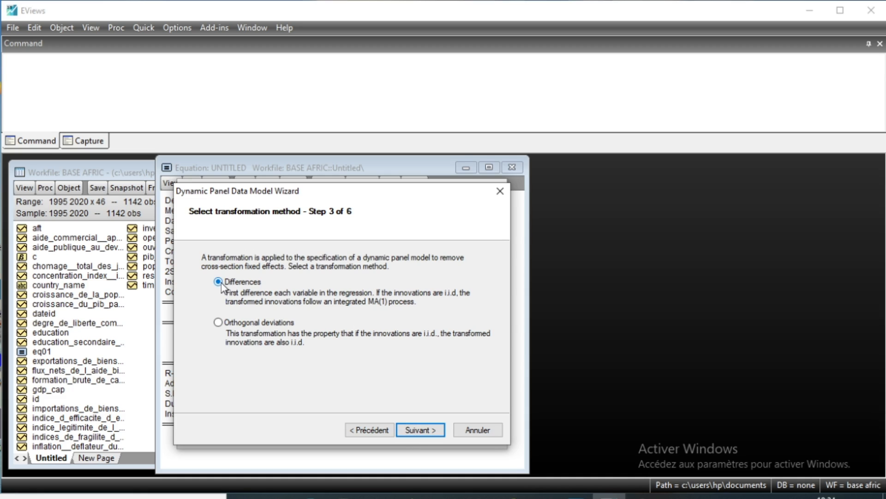
pyautogui.click(423, 431)
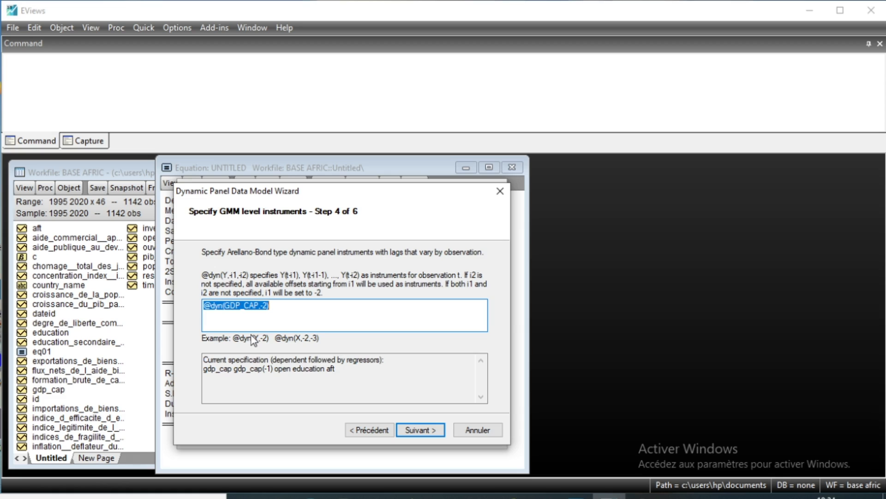
pyautogui.click(420, 429)
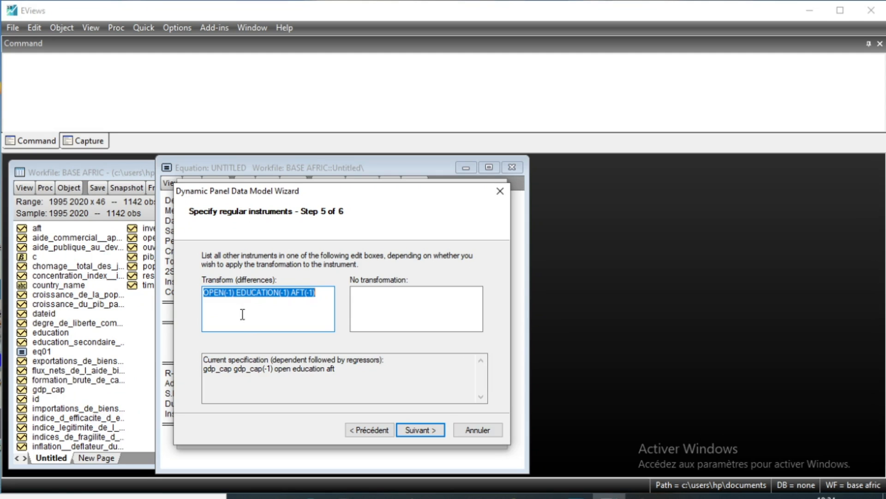
pyautogui.click(421, 430)
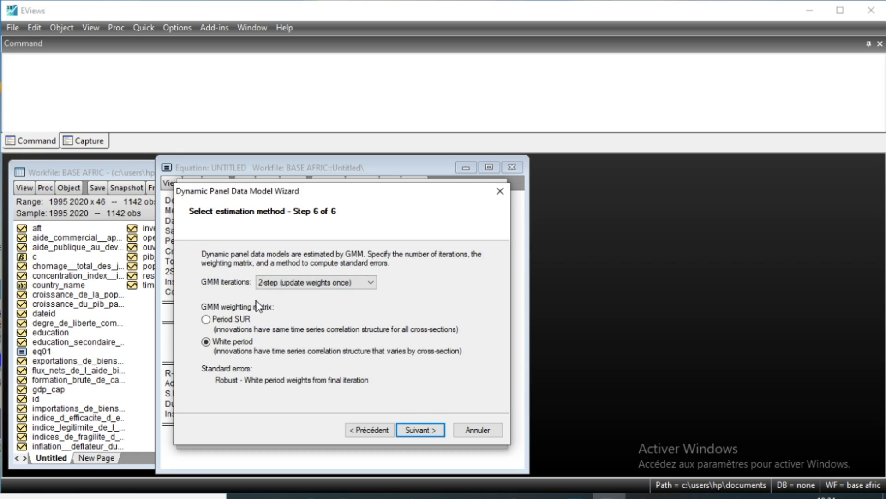
# Keep 2-step (update weights once) GMM iterations with White period weighting, finish the wizard and run the estimation.
pyautogui.click(370, 282)
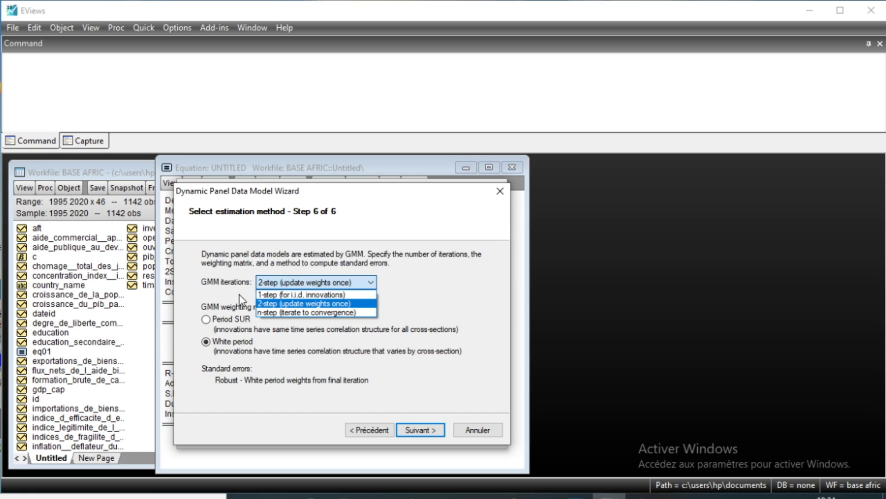
pyautogui.click(290, 306)
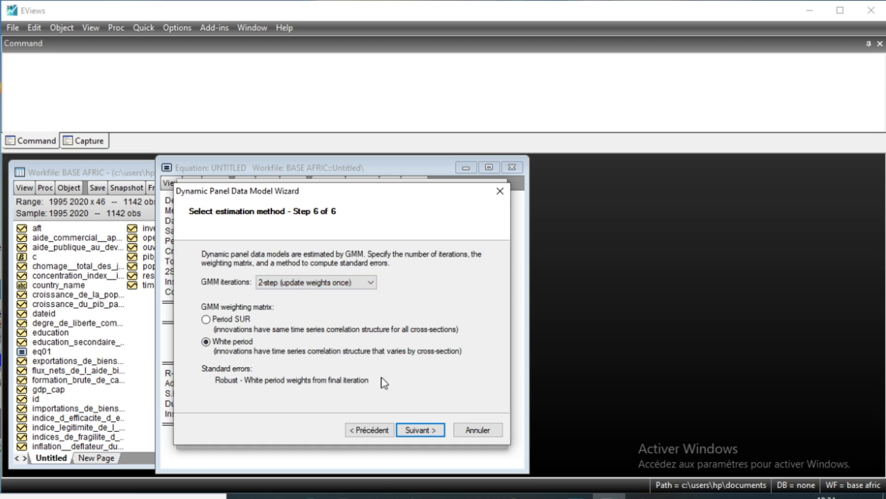
pyautogui.click(423, 430)
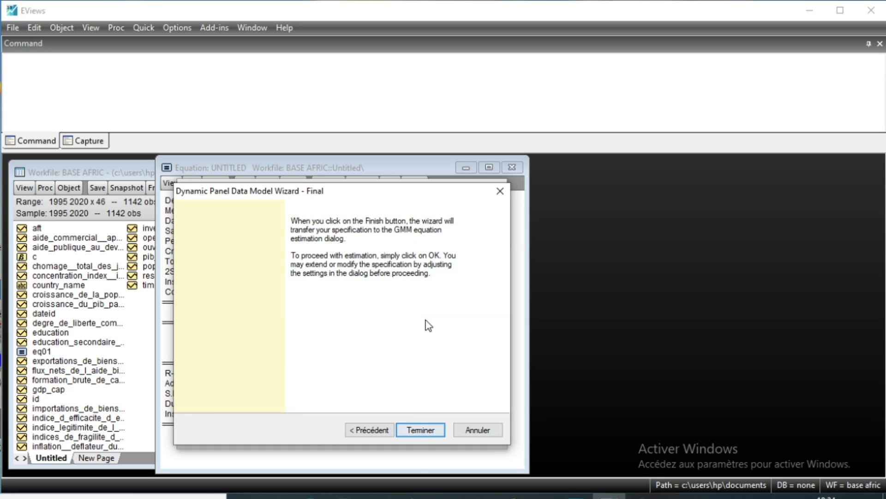
pyautogui.click(422, 431)
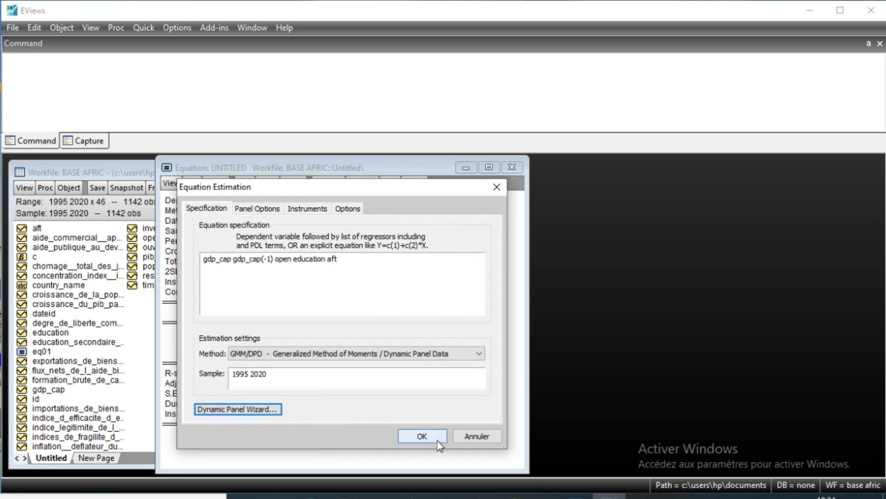
pyautogui.click(425, 437)
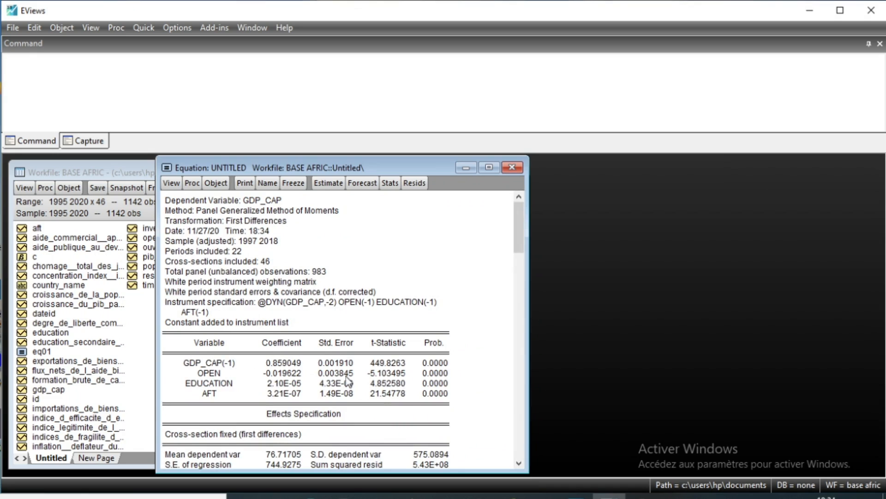
# Examine the dynamic panel output, including the instrument specification, coefficients with their probabilities, effects specification and J-statistic.
pyautogui.scroll(-1, 299, 369)
pyautogui.scroll(-2, 298, 369)
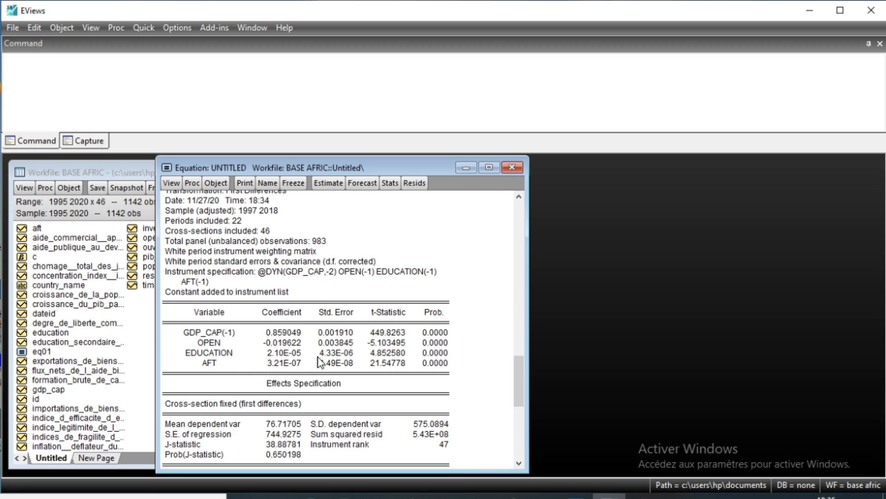
pyautogui.scroll(1, 351, 345)
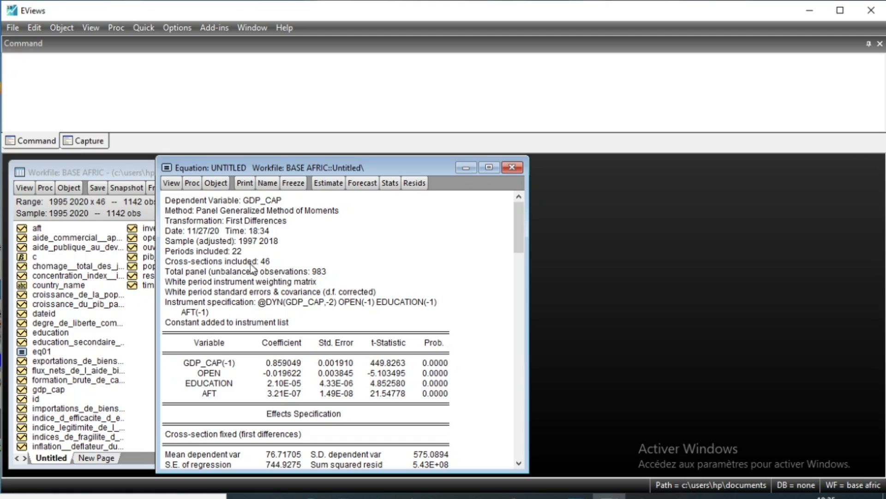
pyautogui.scroll(-2, 263, 277)
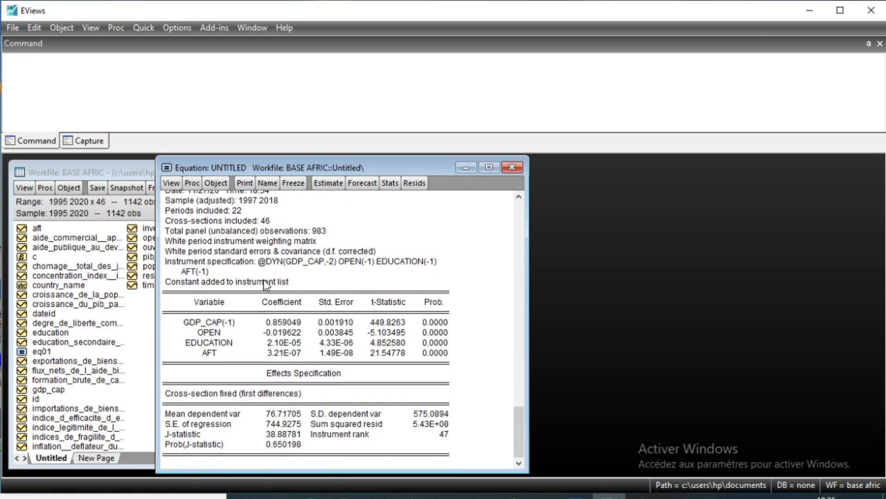
pyautogui.scroll(1, 267, 296)
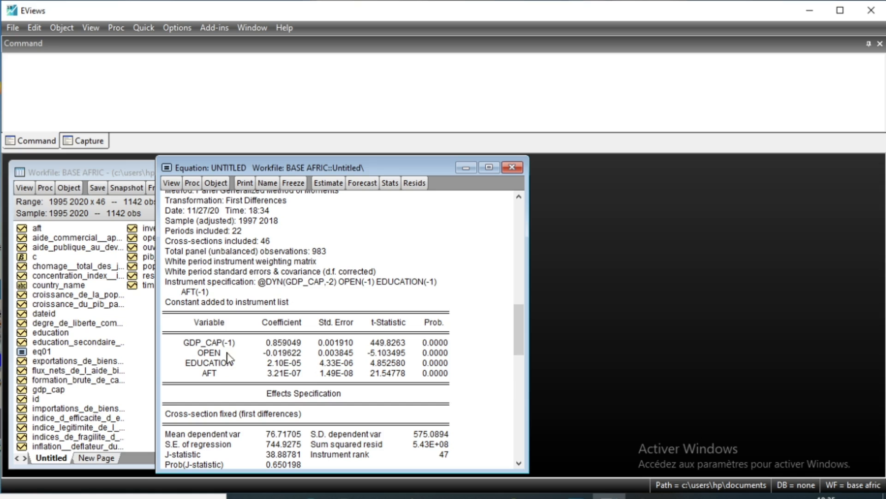
pyautogui.scroll(2, 305, 369)
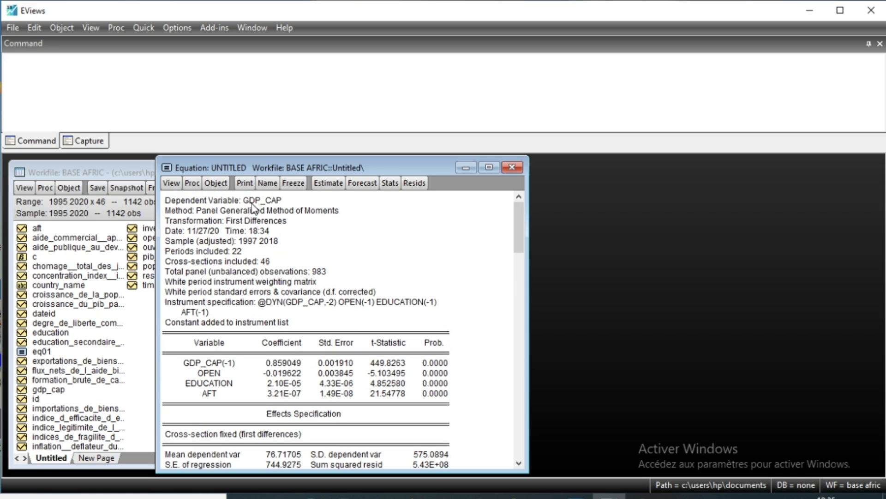
pyautogui.scroll(-4, 278, 383)
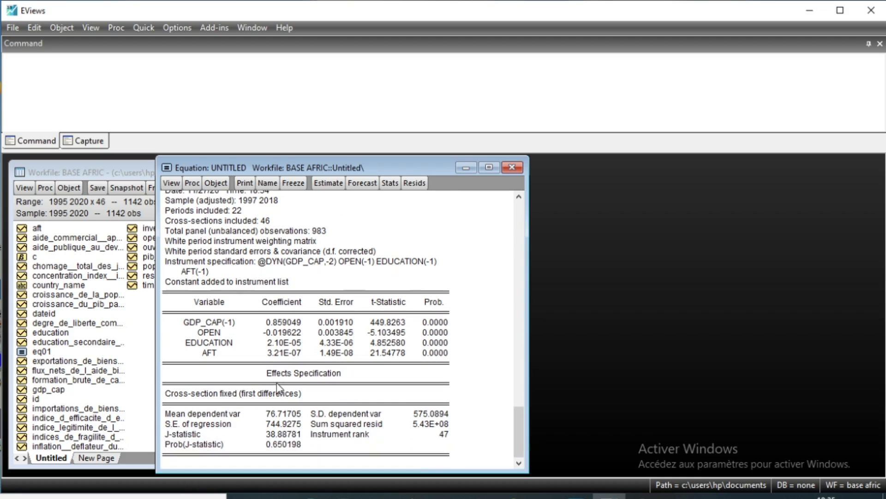
pyautogui.scroll(3, 282, 374)
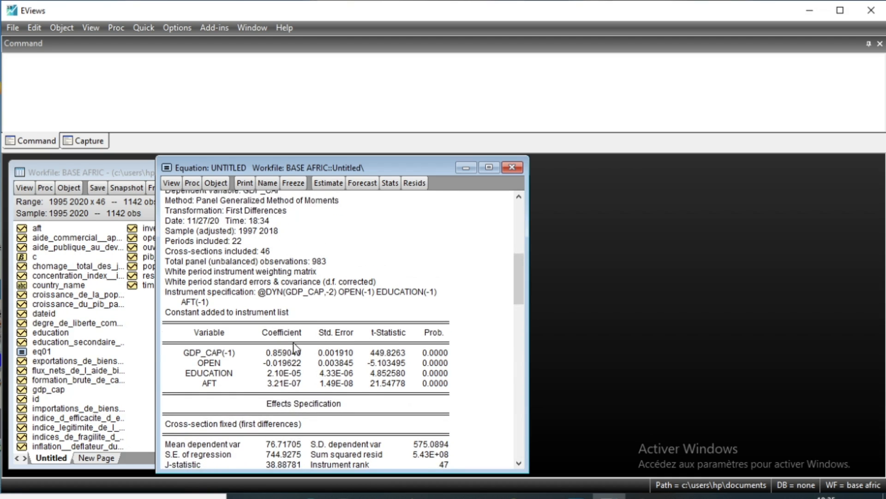
pyautogui.scroll(1, 296, 350)
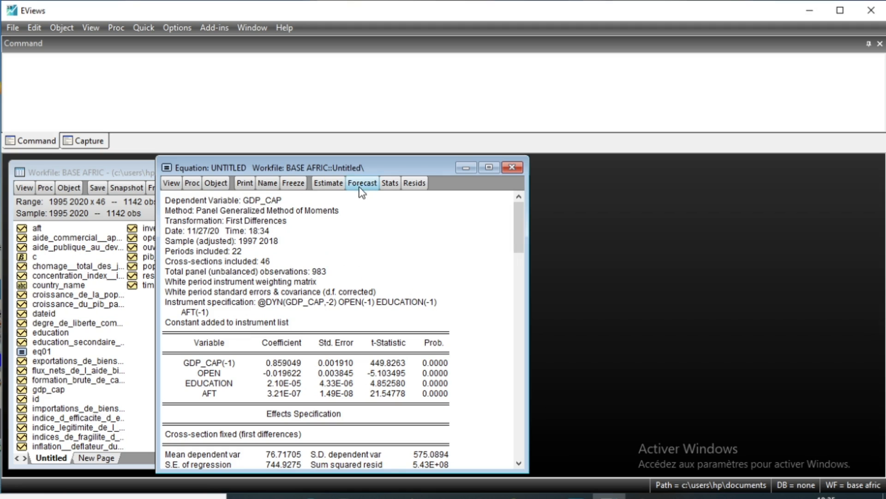
pyautogui.moveTo(351, 167)
pyautogui.mouseDown()
pyautogui.moveTo(357, 158)
pyautogui.moveTo(341, 158)
pyautogui.moveTo(329, 173)
pyautogui.moveTo(339, 179)
pyautogui.mouseUp()
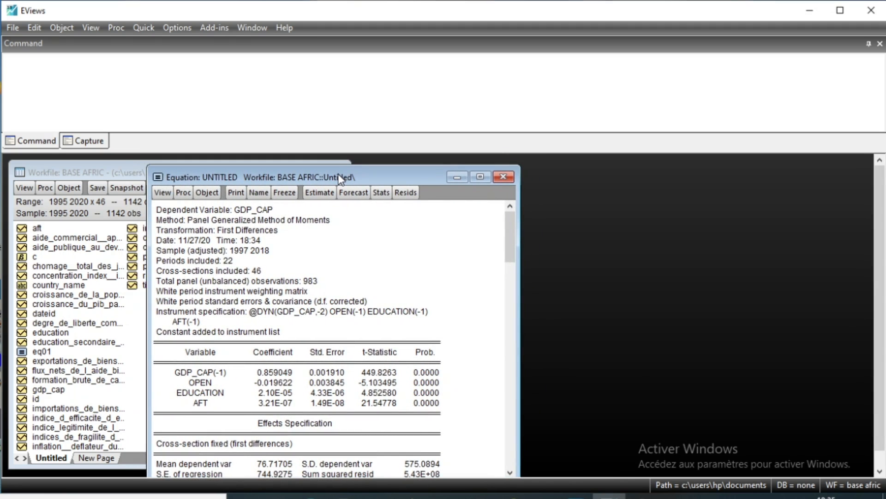